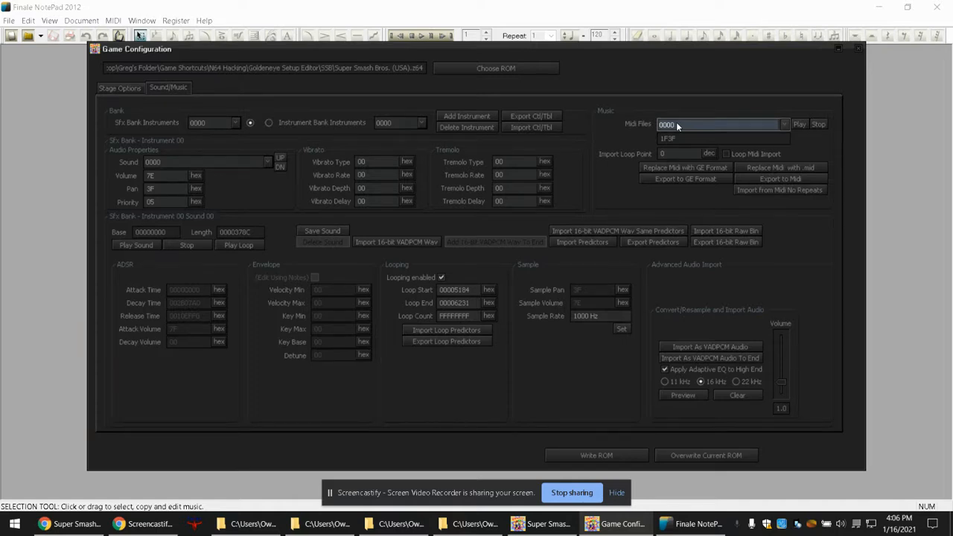
Browse the list of MIDI files in the ROM's music section and select song 0000.
click(682, 122)
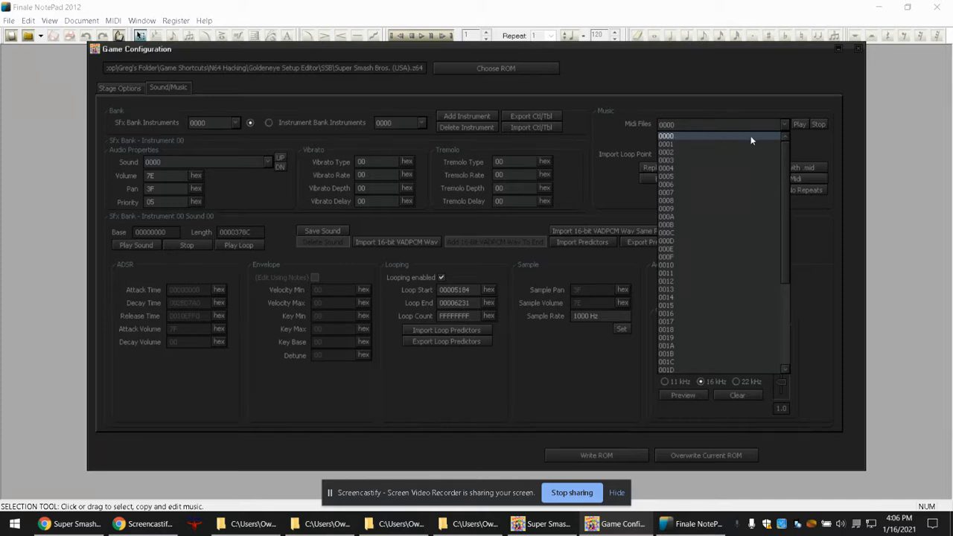
click(687, 136)
click(684, 124)
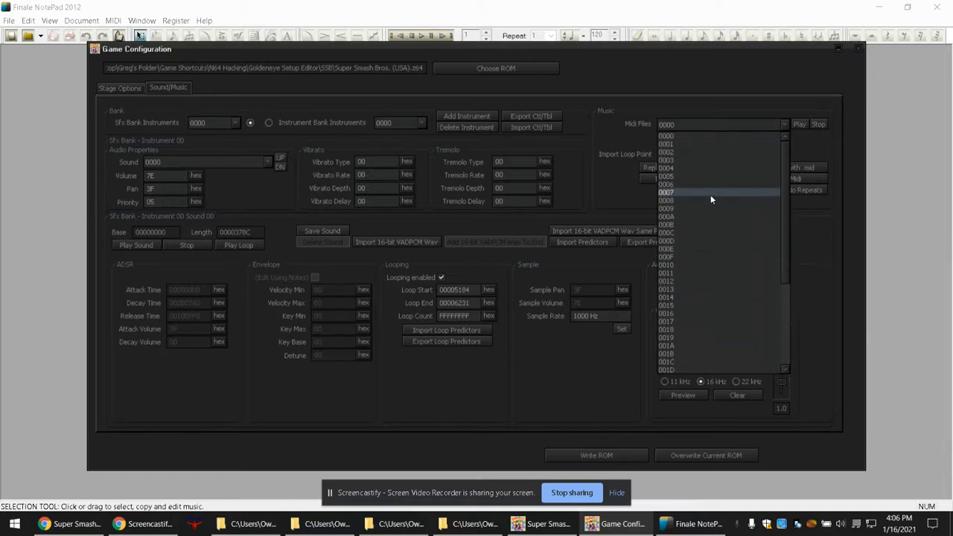
click(699, 127)
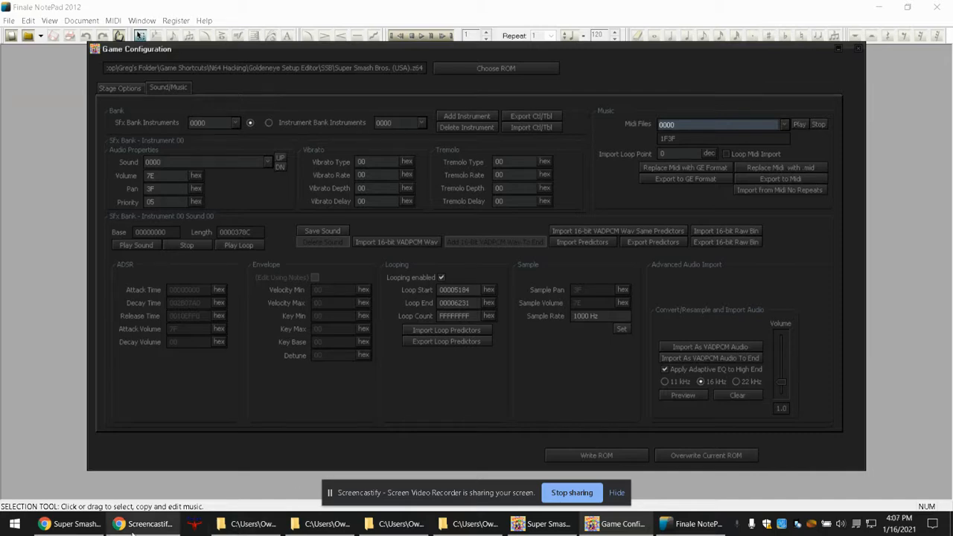
Switch to the Super Smash Brothers 64 Music Guide in Chrome and highlight the entry for song 00 Dream Land.
click(84, 527)
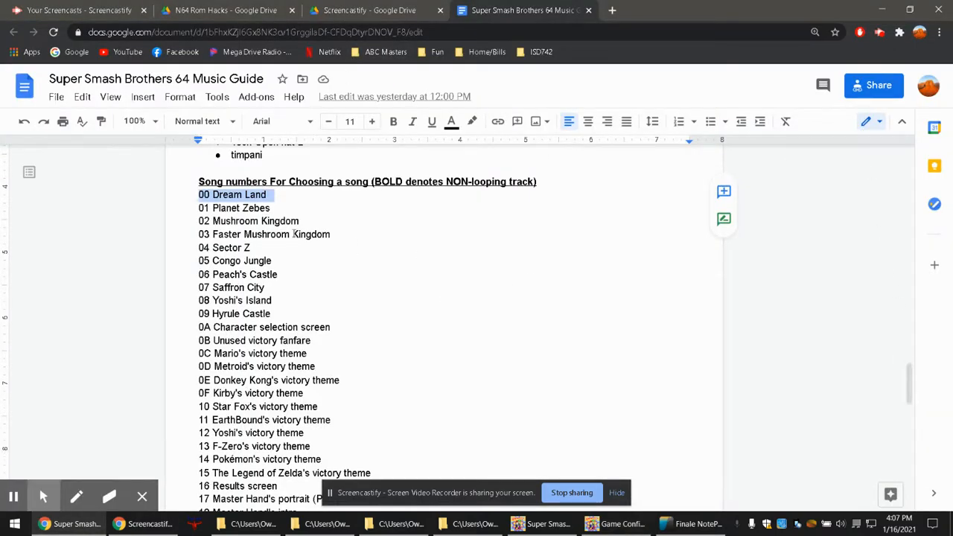
click(211, 195)
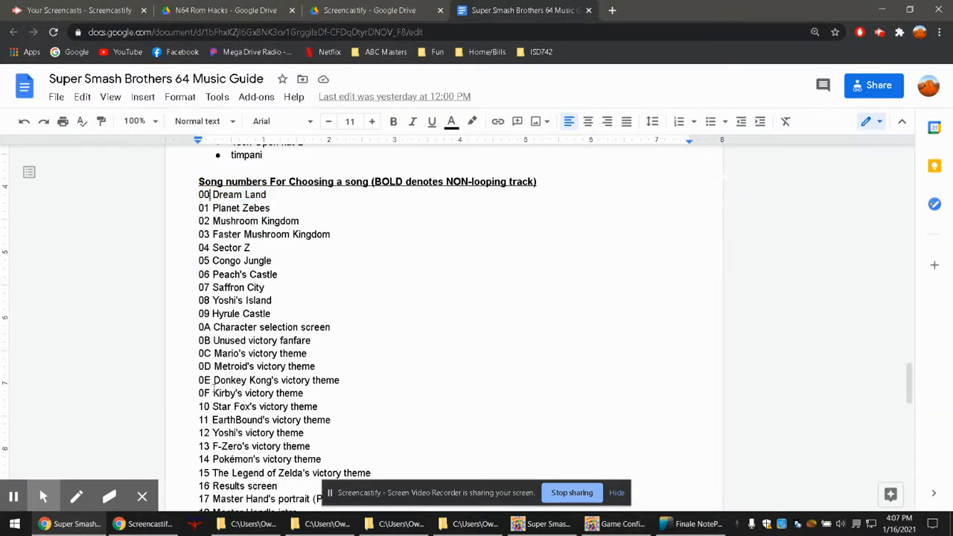
drag(200, 196, 285, 196)
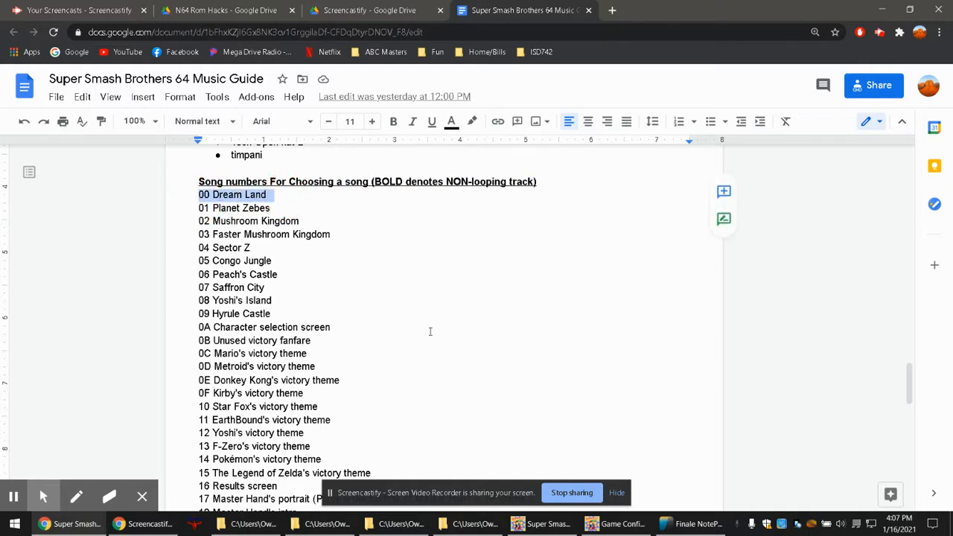
Return to the Game Configuration window and play MIDI file 0000 to preview it.
click(622, 524)
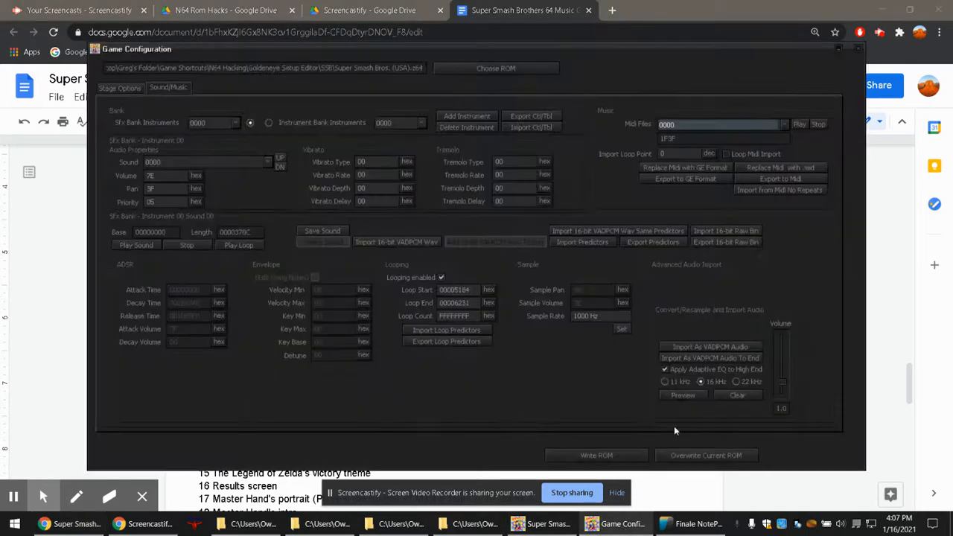
click(798, 125)
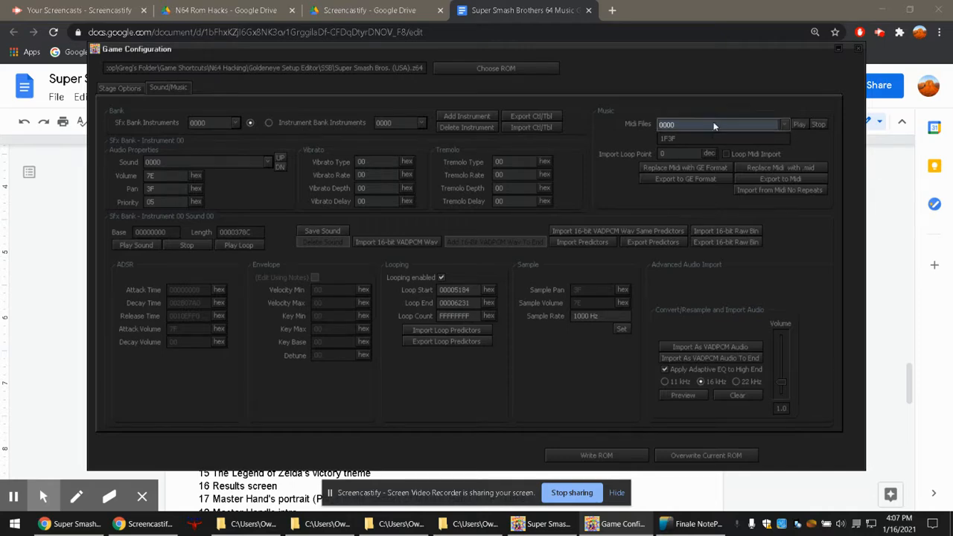
click(799, 124)
Export song 0000 as a MIDI file named dreamland on the Desktop.
click(755, 178)
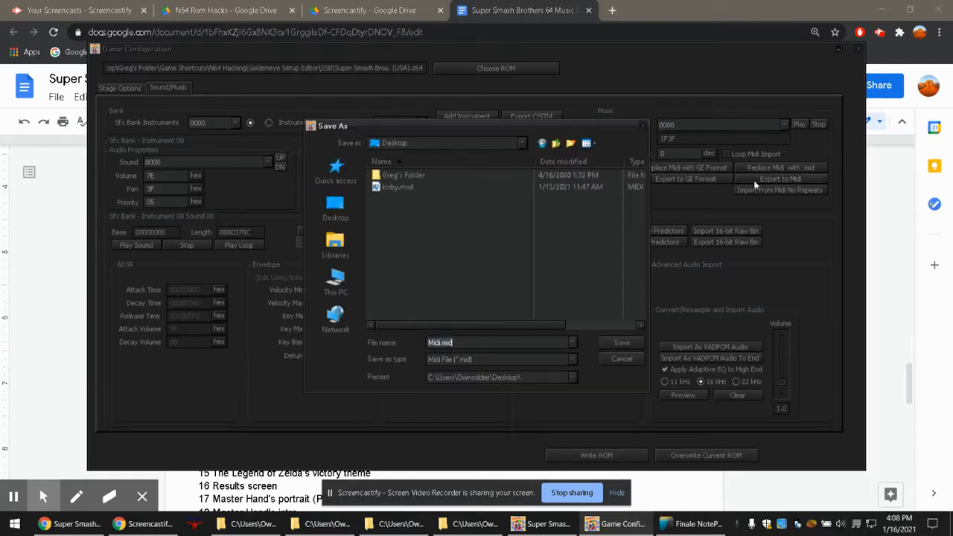
click(437, 343)
drag(441, 343, 421, 343)
text(dreamland)
click(608, 345)
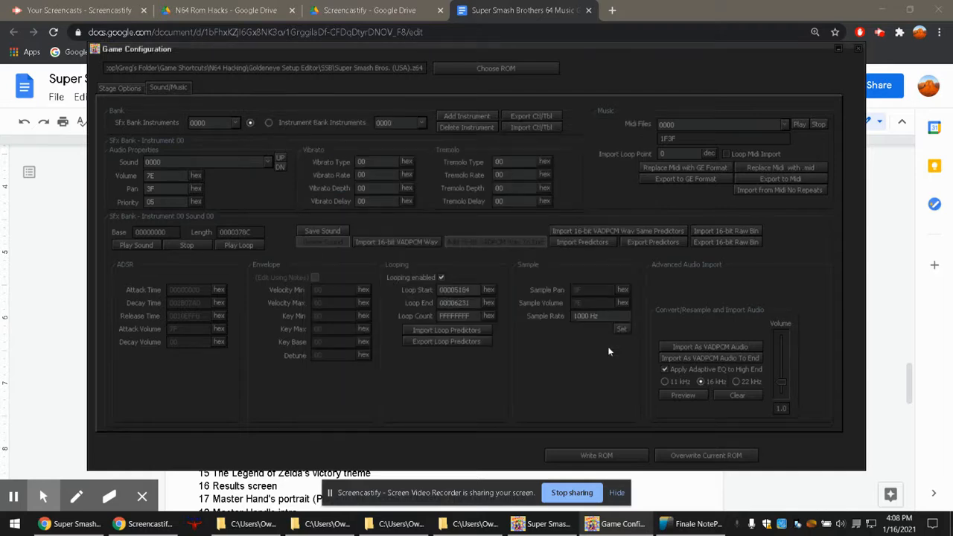
Switch to Finale NotePad and open dreamland.mid from the Desktop, using the MIDI File (*.mid) file type.
click(693, 523)
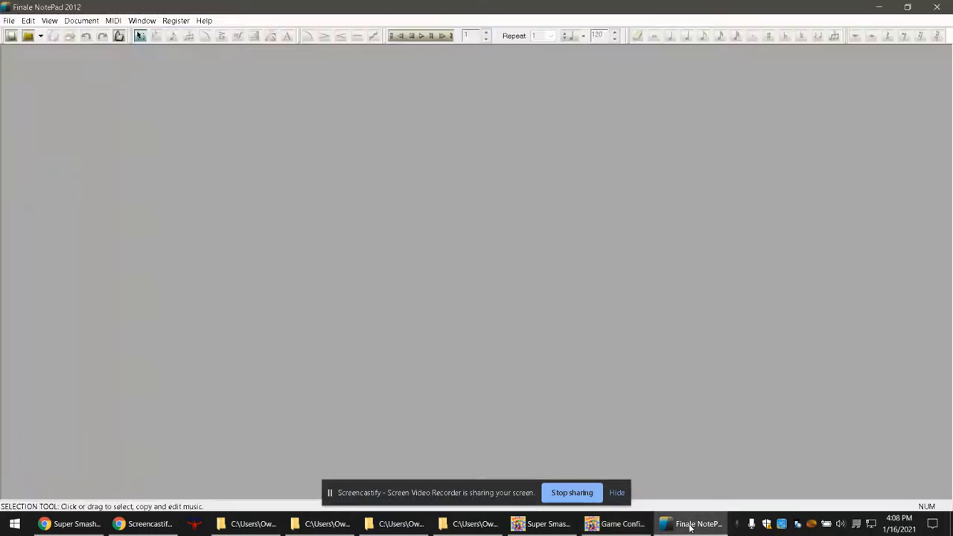
click(11, 21)
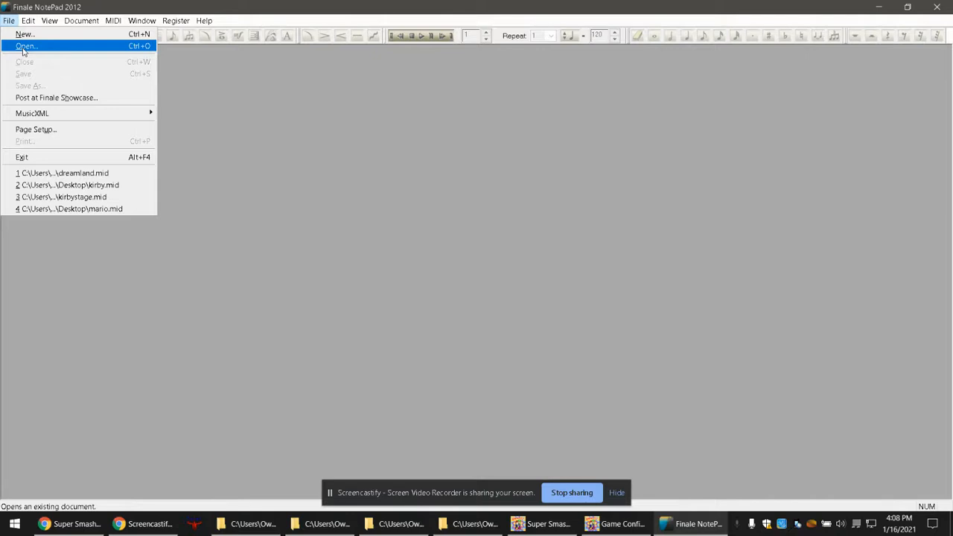
click(23, 47)
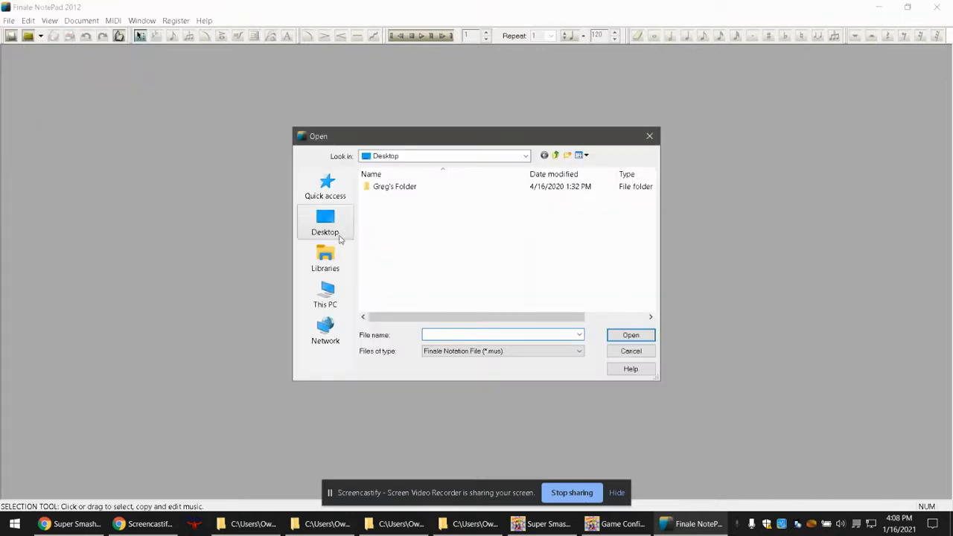
click(326, 228)
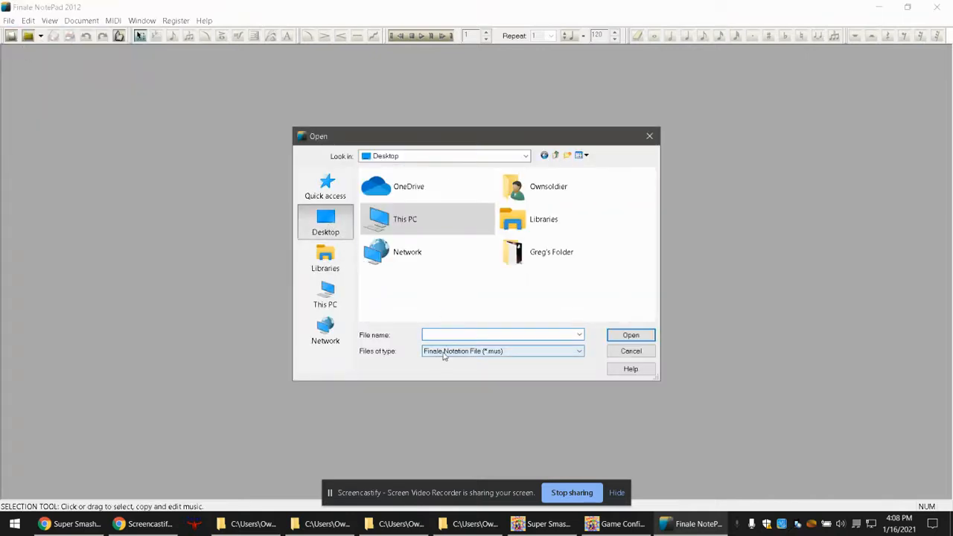
click(491, 354)
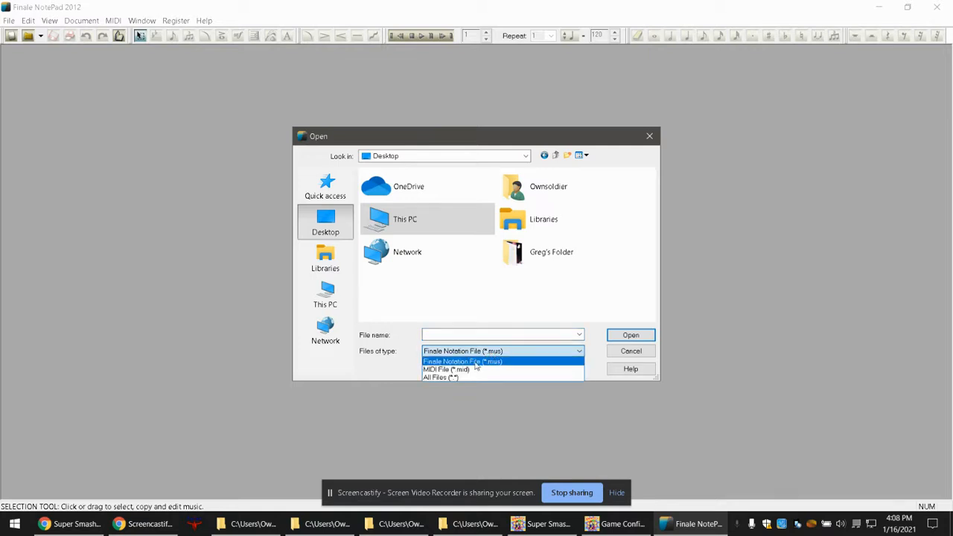
click(467, 370)
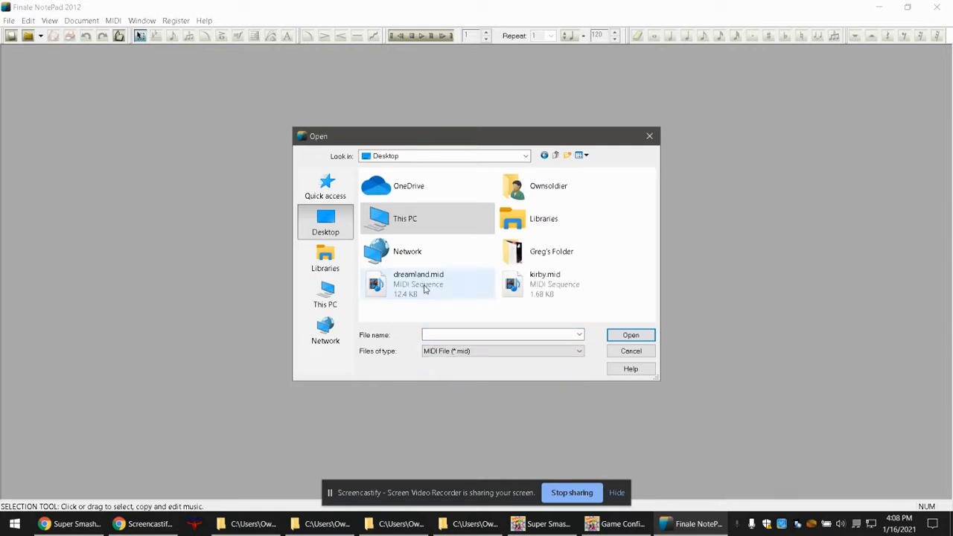
click(480, 297)
click(647, 336)
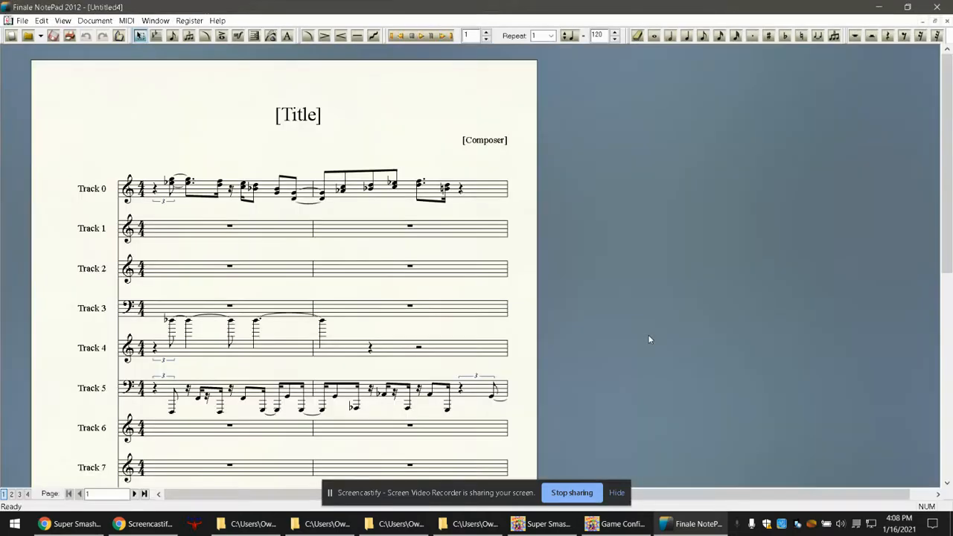
Examine the first three pages of the imported score and the Track 0 notes on page 1.
mouse_move(948, 141)
mouse_down()
mouse_move(949, 274)
mouse_move(951, 147)
mouse_up()
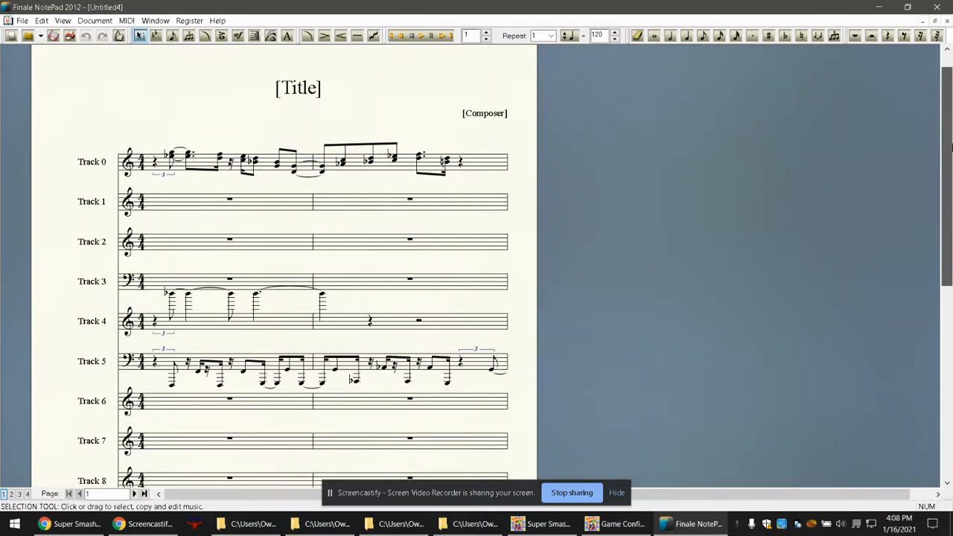
click(135, 494)
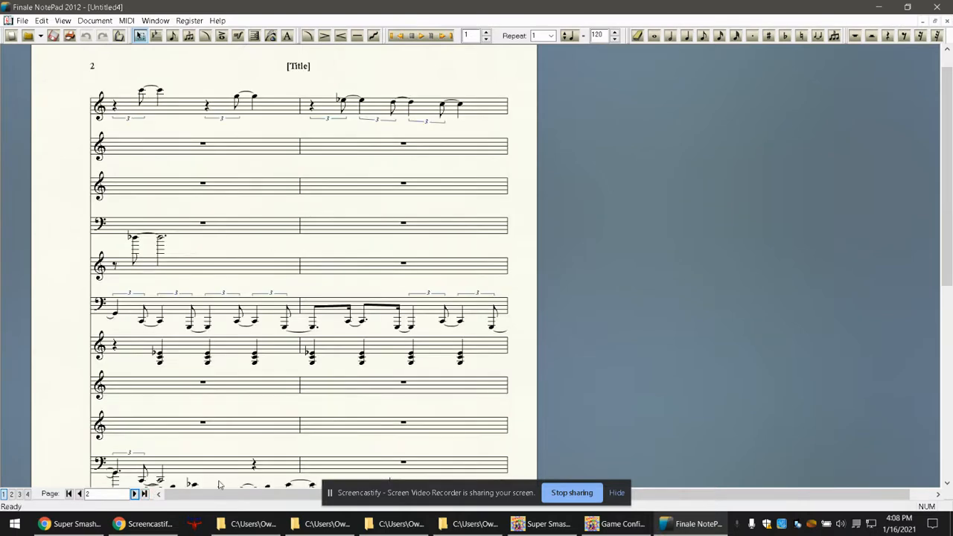
click(135, 494)
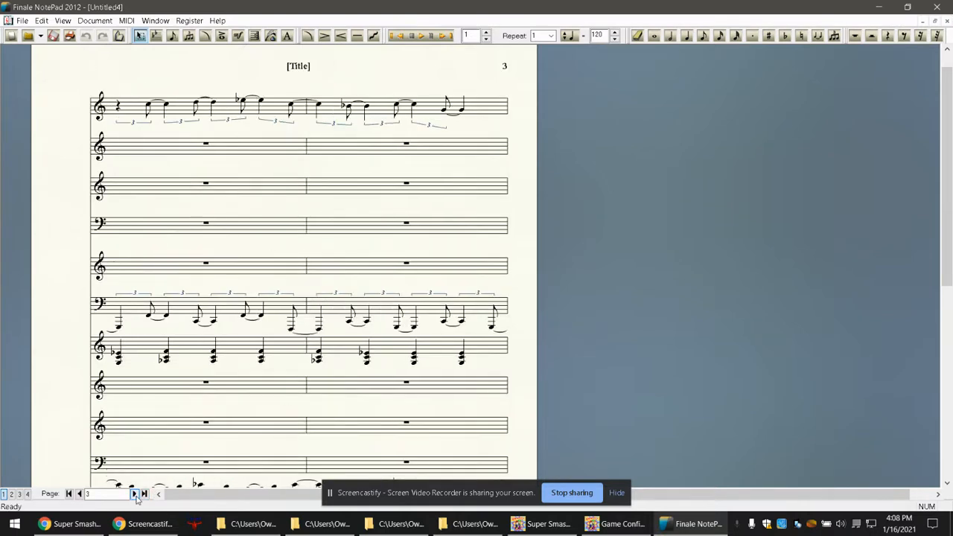
click(80, 494)
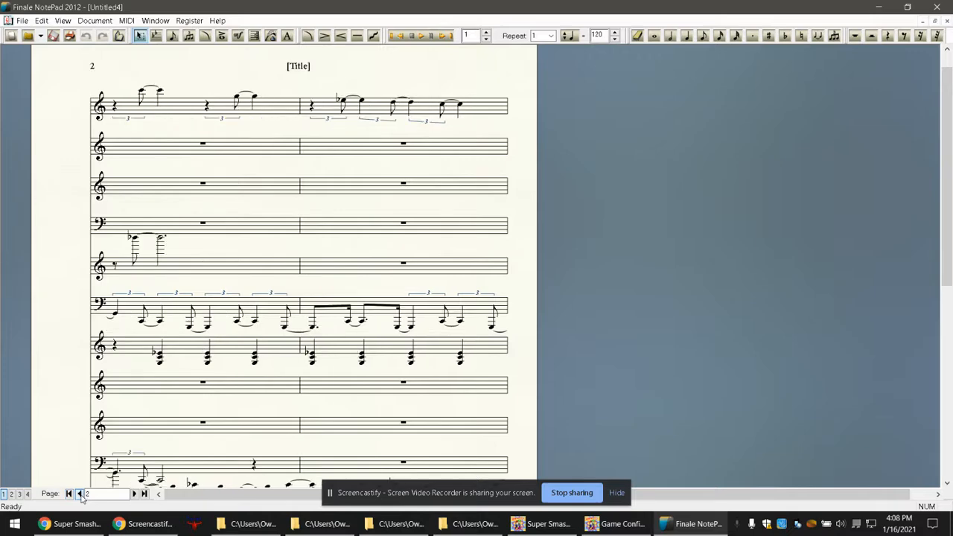
click(80, 494)
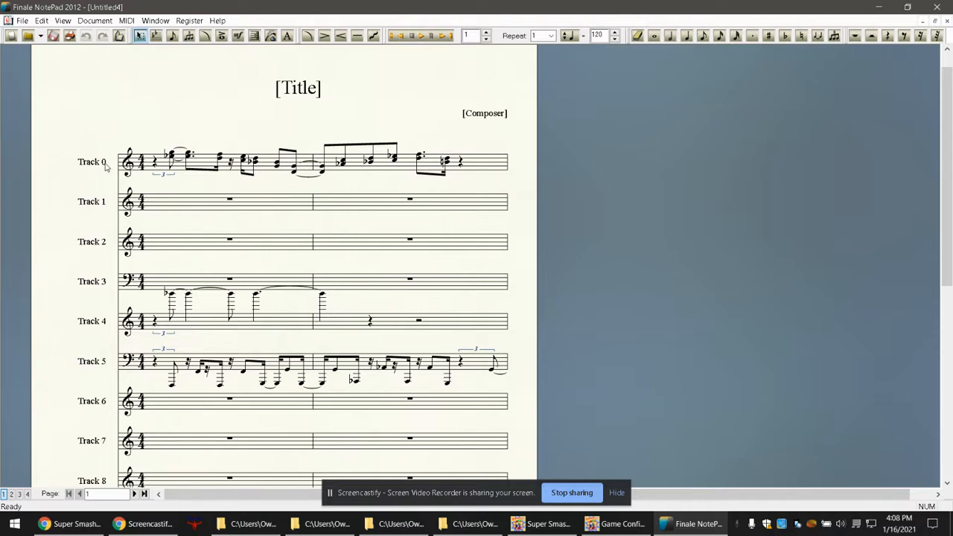
click(165, 160)
click(449, 162)
click(315, 130)
Clear all music from Track 1 with the Selection tool, checking that the selection extends to the last page.
click(140, 38)
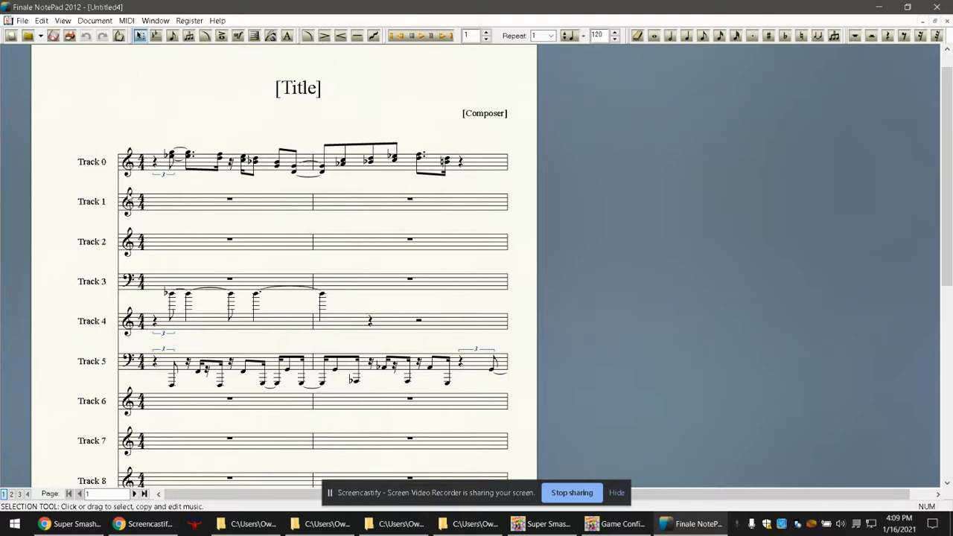
click(113, 210)
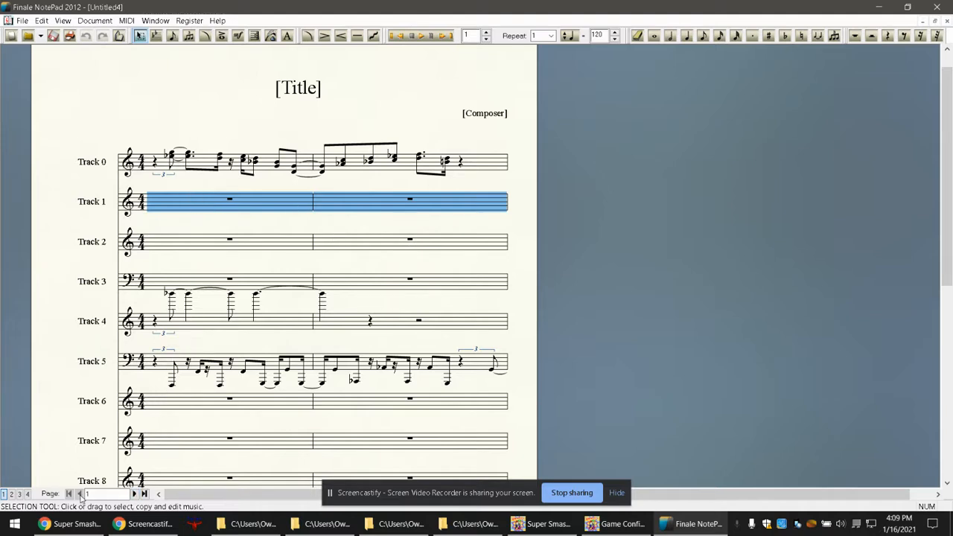
click(135, 494)
click(135, 494)
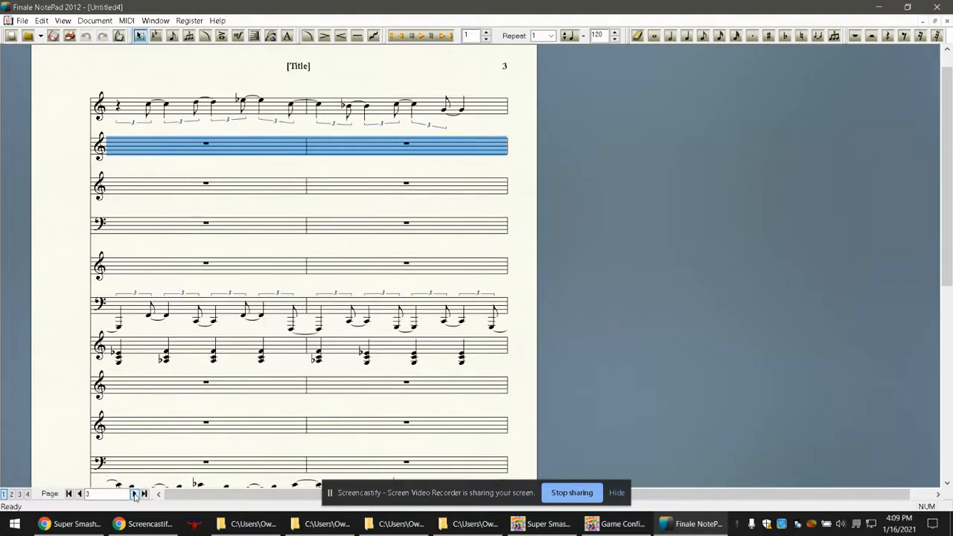
click(135, 494)
click(135, 493)
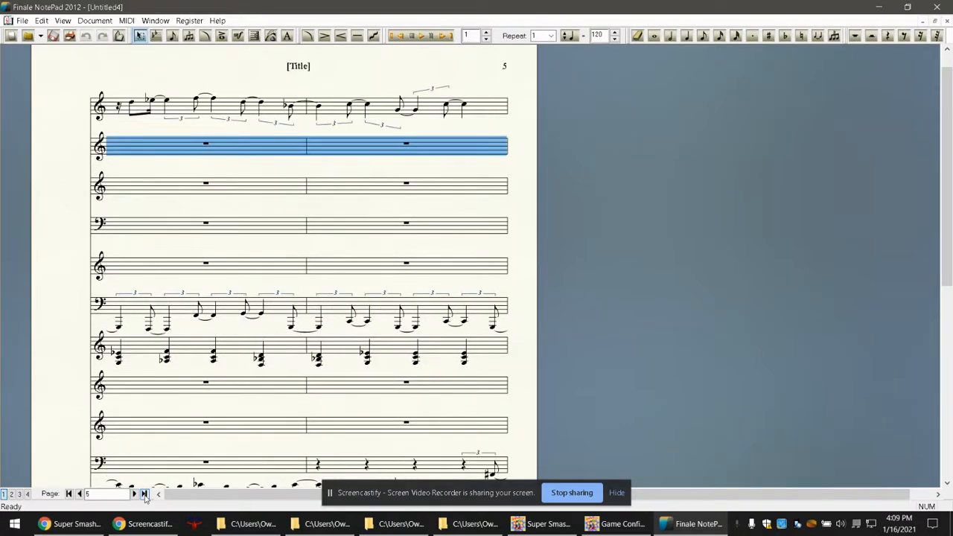
click(144, 494)
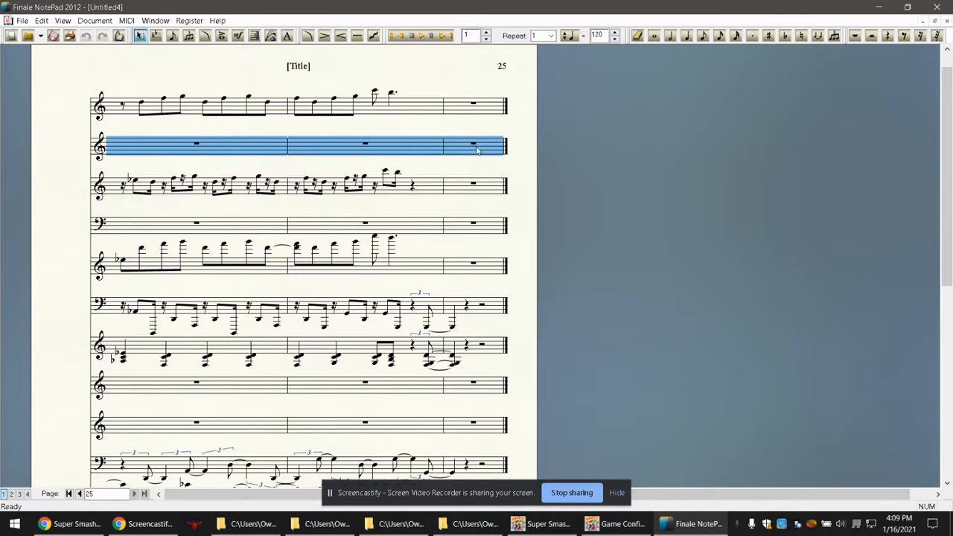
click(68, 493)
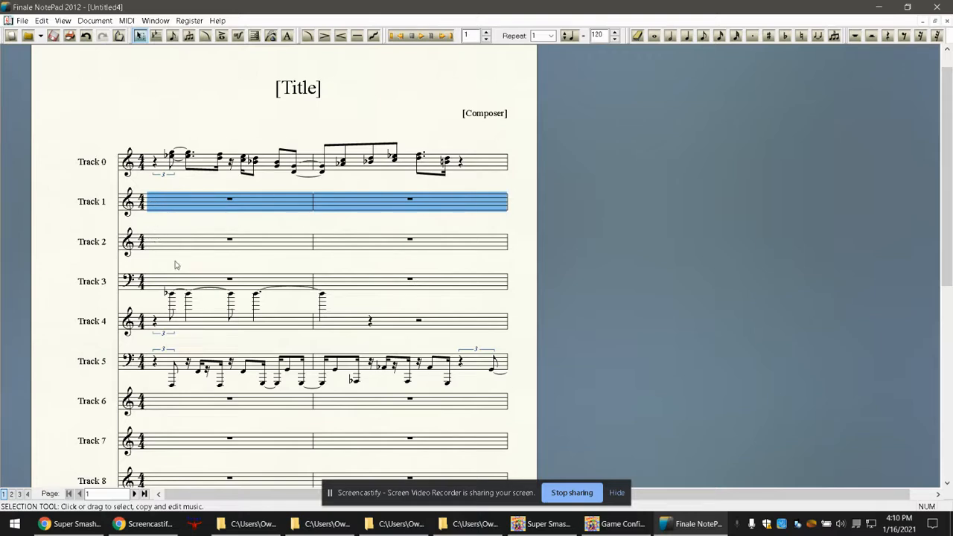
Clear all music from the Track 2 to Track 7 staves, one staff at a time.
click(116, 246)
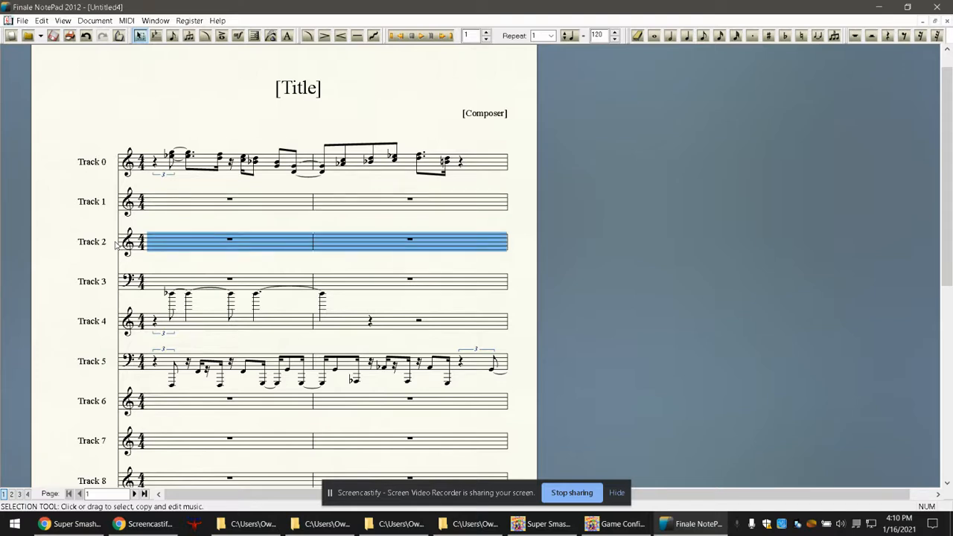
click(117, 282)
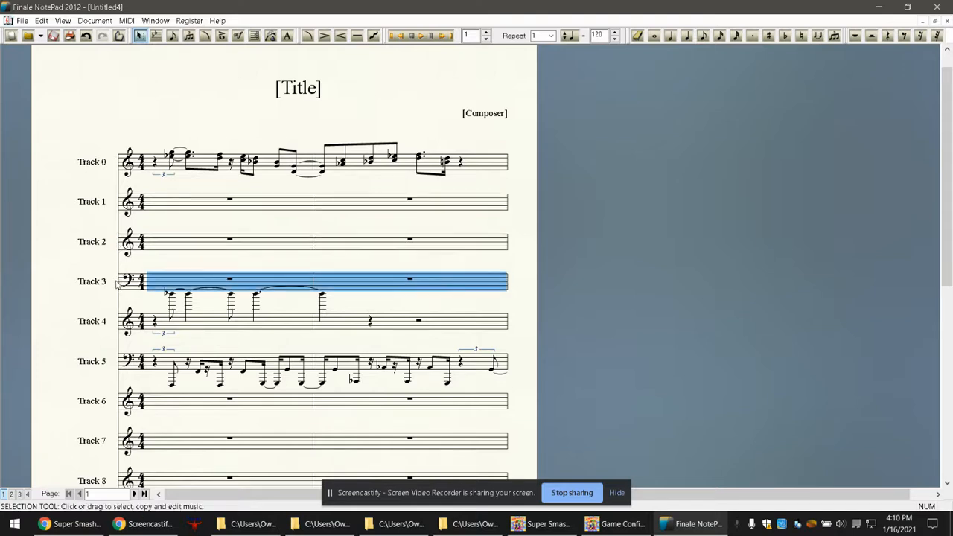
click(115, 320)
key(Delete)
click(117, 362)
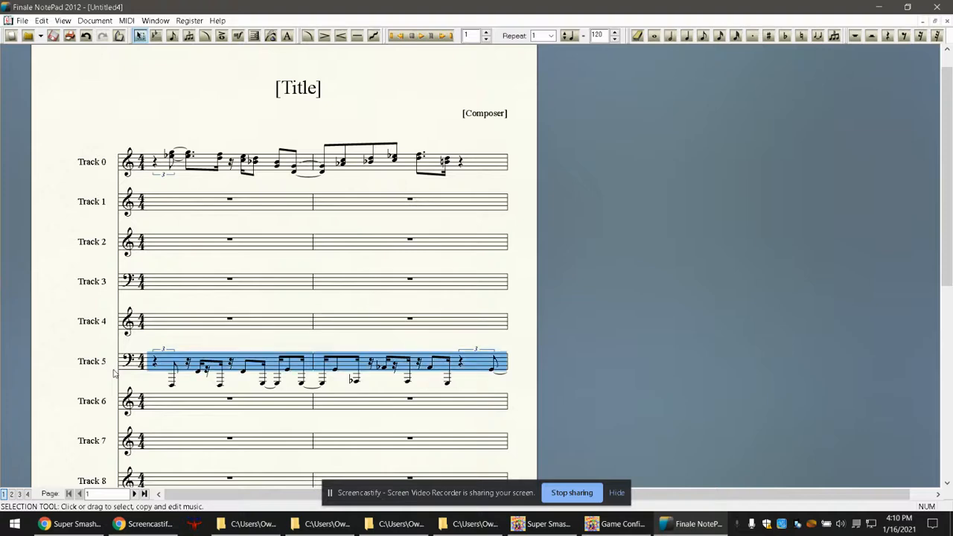
key(Delete)
click(116, 403)
click(114, 442)
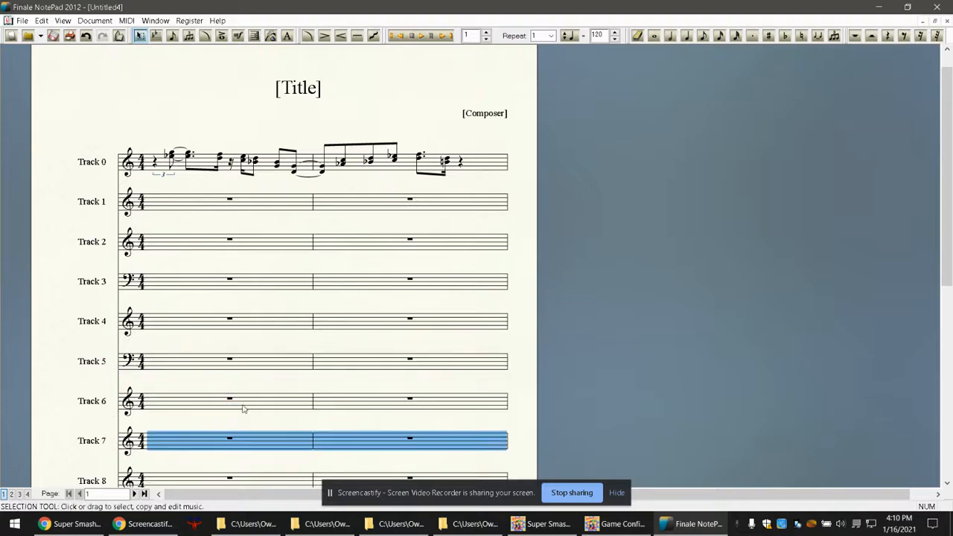
Clear all music from Track 8, Track 9 and both staves of Track 10.
scroll(949, 172, down, 5)
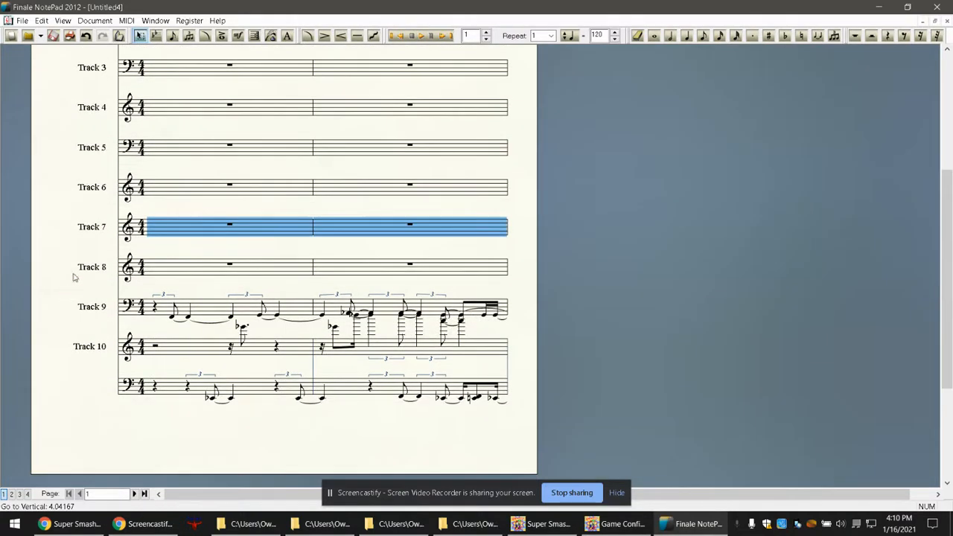
click(111, 271)
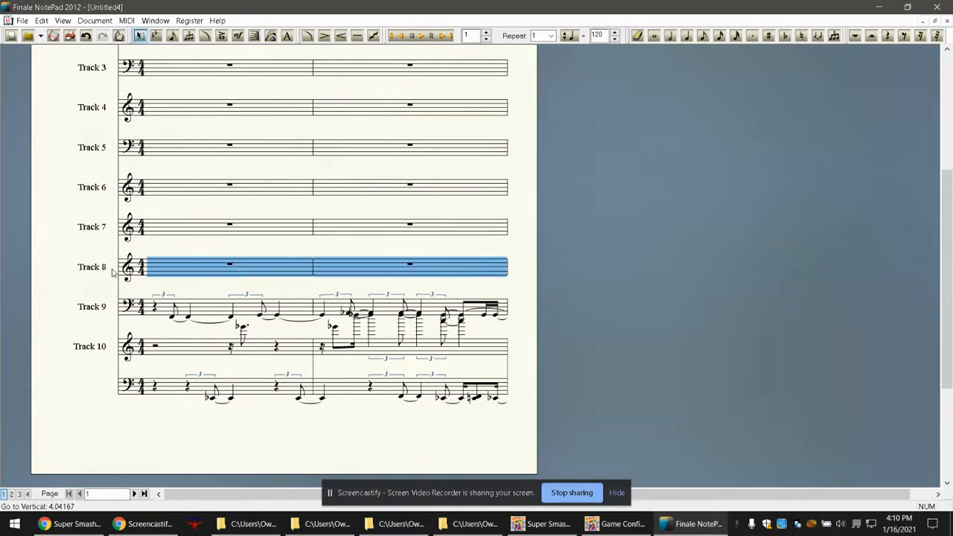
click(114, 311)
key(Delete)
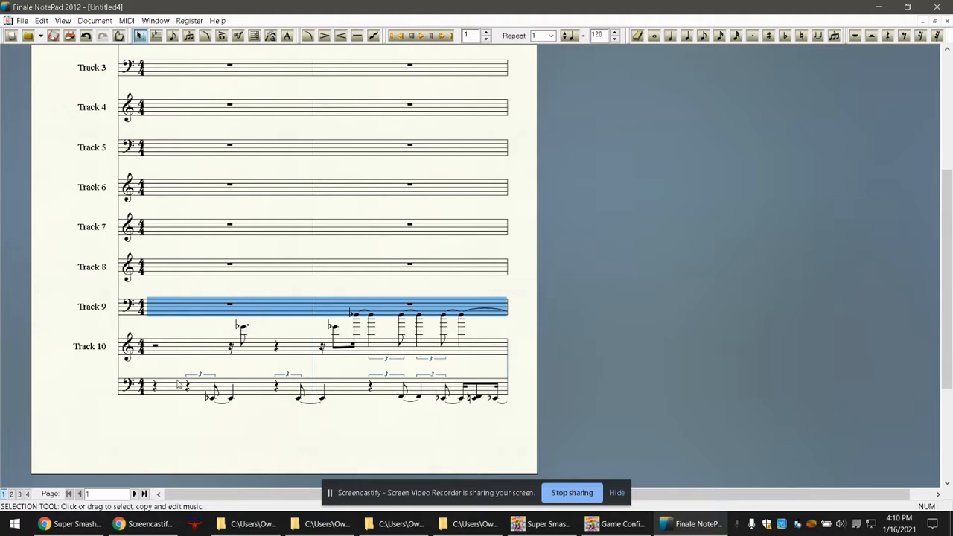
click(117, 348)
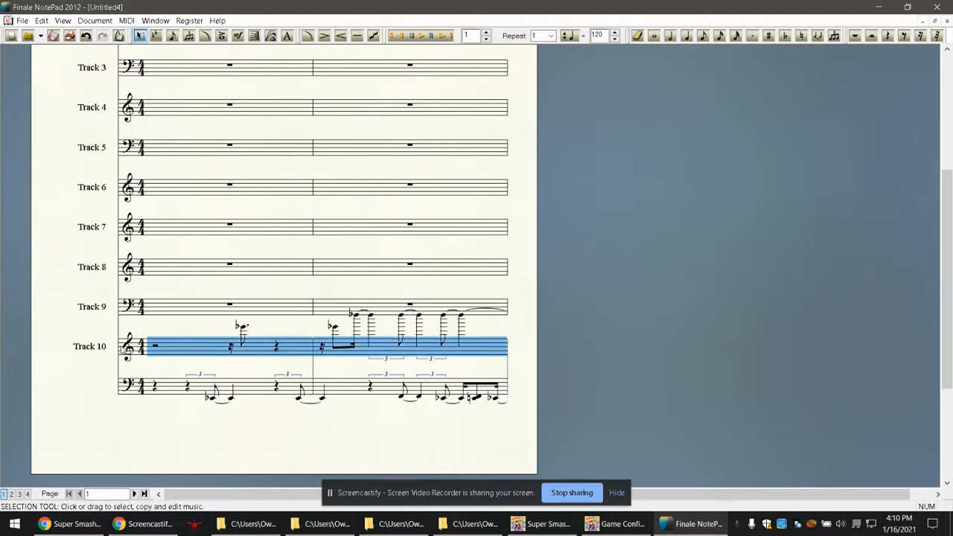
key(Delete)
click(116, 387)
key(Delete)
scroll(944, 312, up, 5)
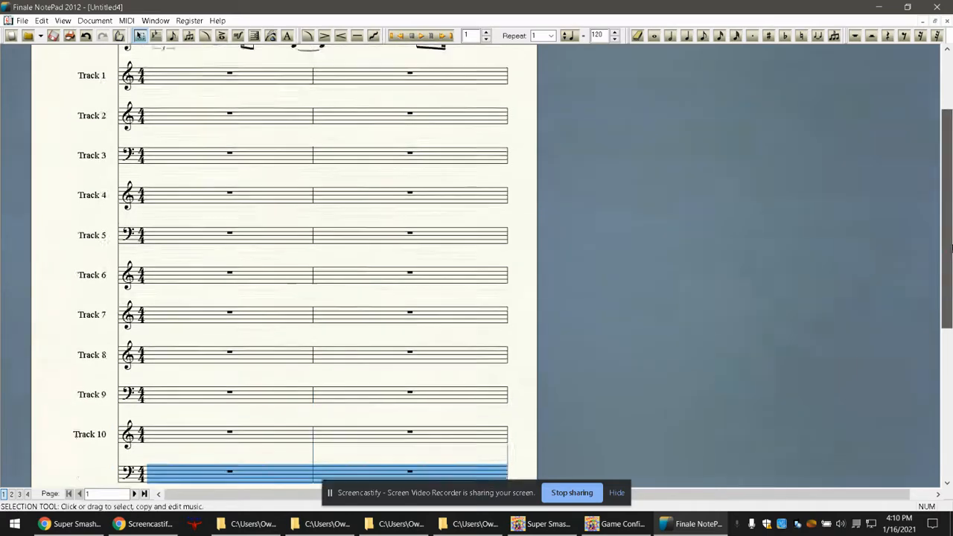